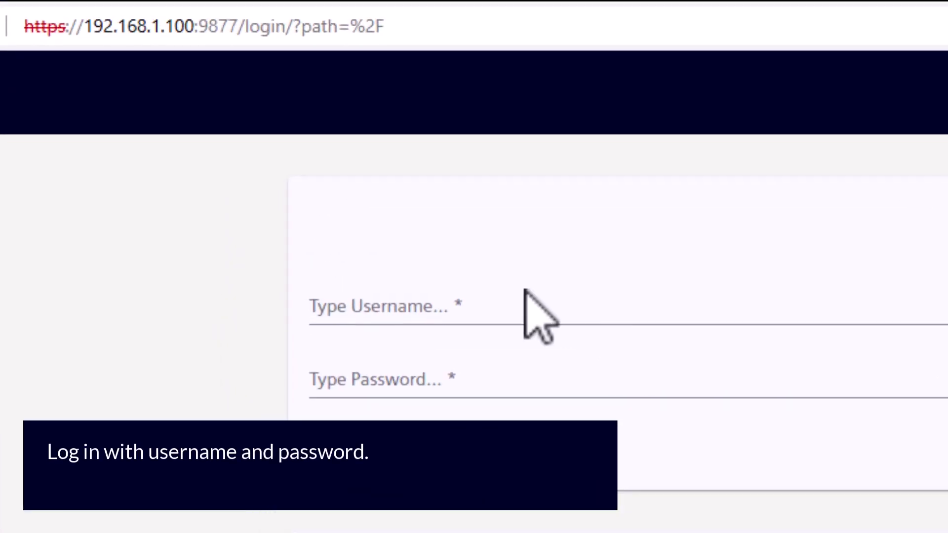
- Log in to the gateway with username bfcuser and its password
{"action": "left_click", "coordinate": [254, 111]}
{"action": "type", "text": "bfc"}
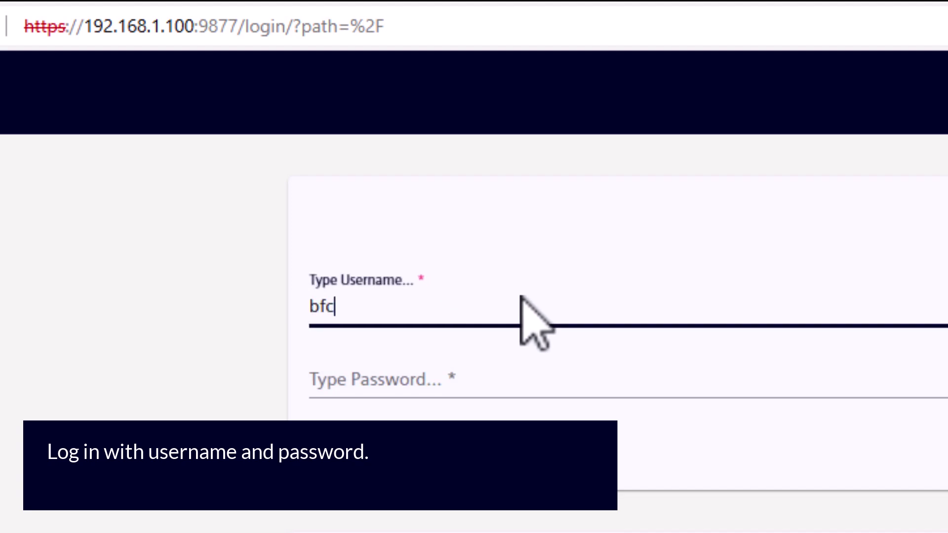
{"action": "type", "text": "user"}
{"action": "key", "text": "Tab"}
{"action": "type", "text": "••"}
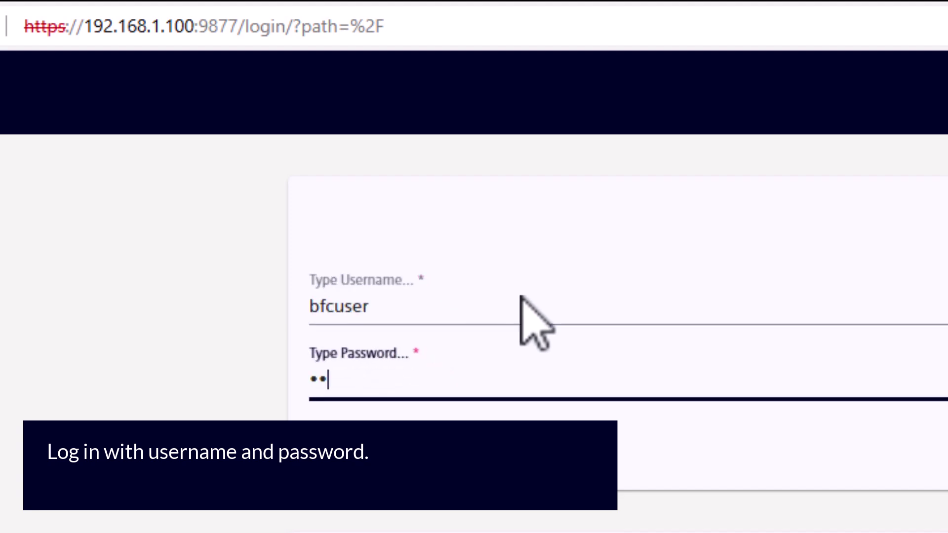
{"action": "type", "text": "•••••••"}
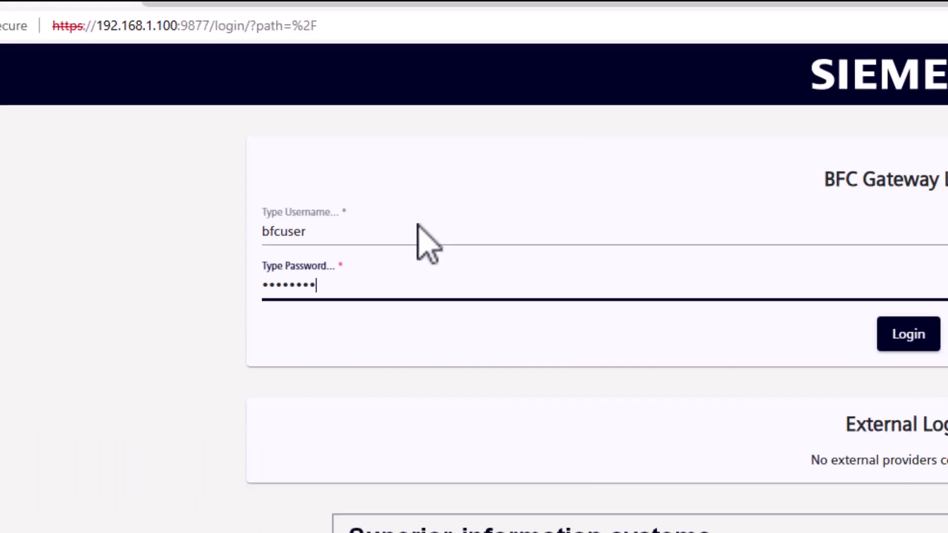
{"action": "key", "text": "Return"}
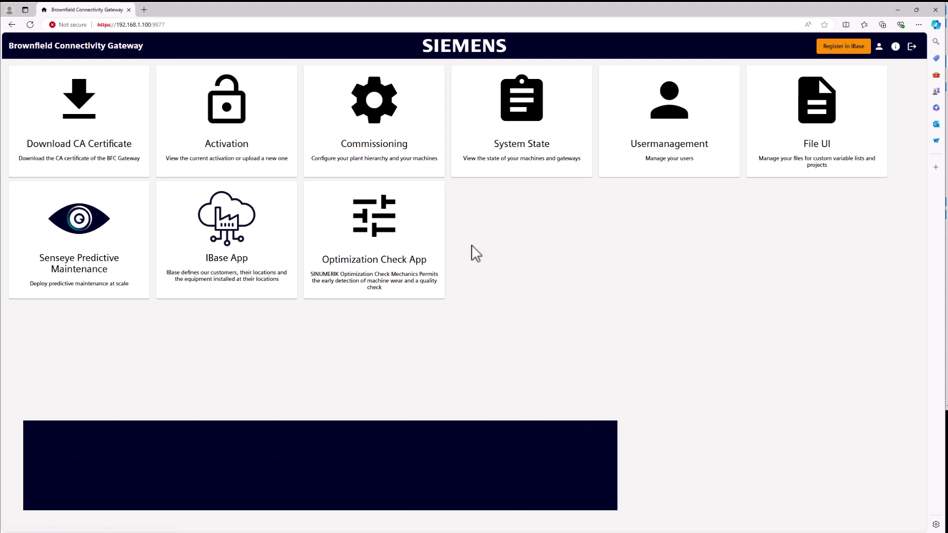
- Review the bfcuser account and gateway version popups, then download ca-certificate.crt
{"action": "left_click", "coordinate": [879, 45]}
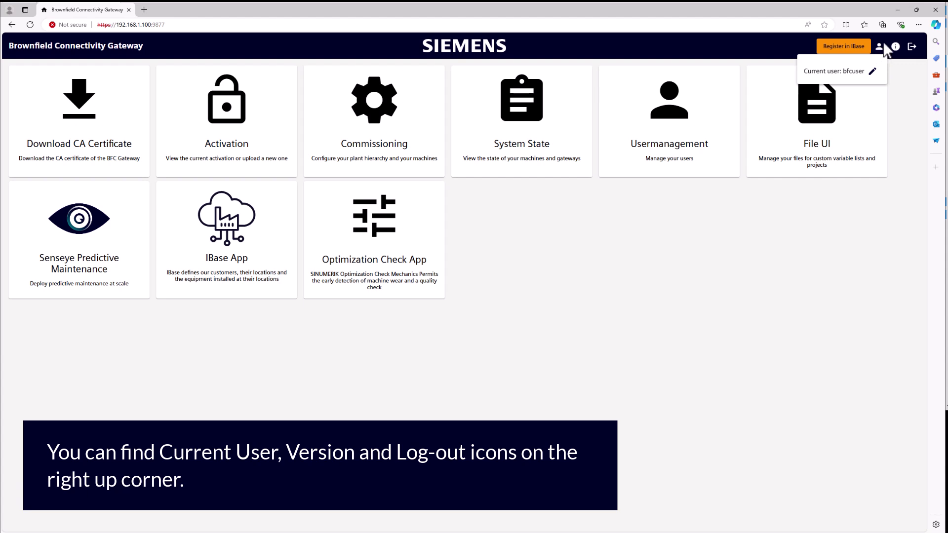
{"action": "left_click", "coordinate": [896, 47]}
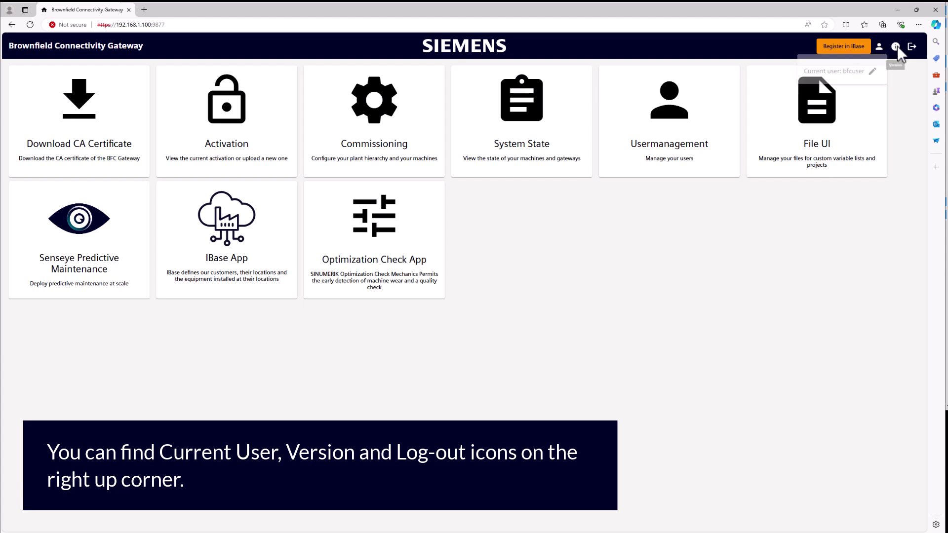
{"action": "left_click", "coordinate": [895, 47]}
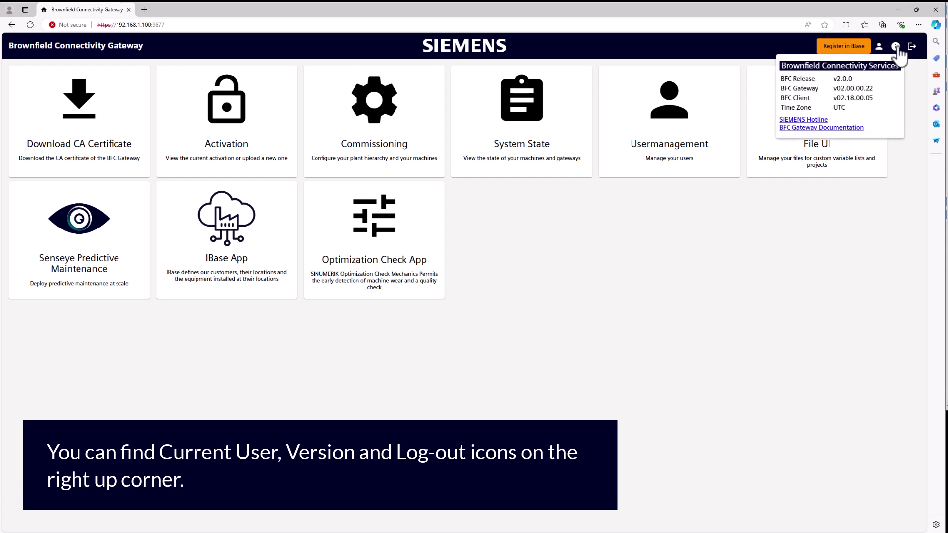
{"action": "left_click", "coordinate": [901, 50]}
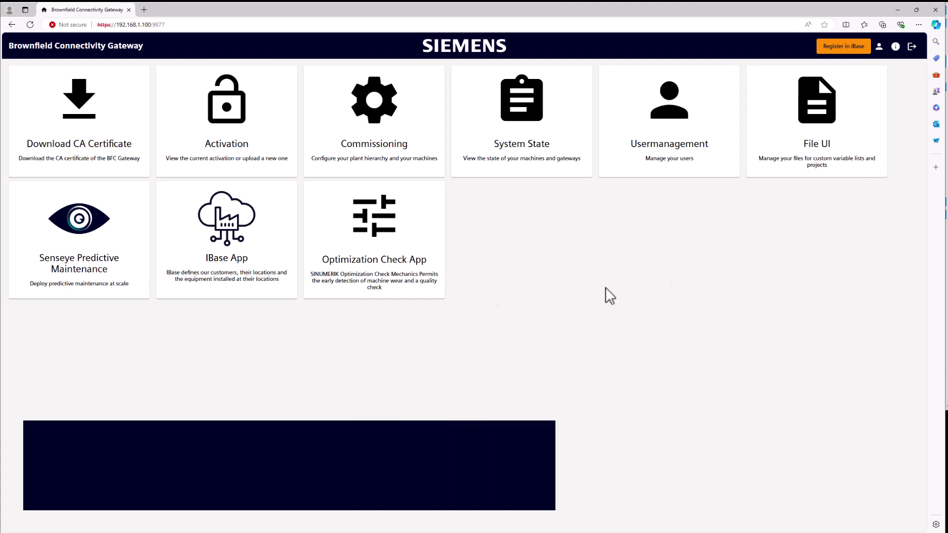
{"action": "left_click", "coordinate": [104, 132]}
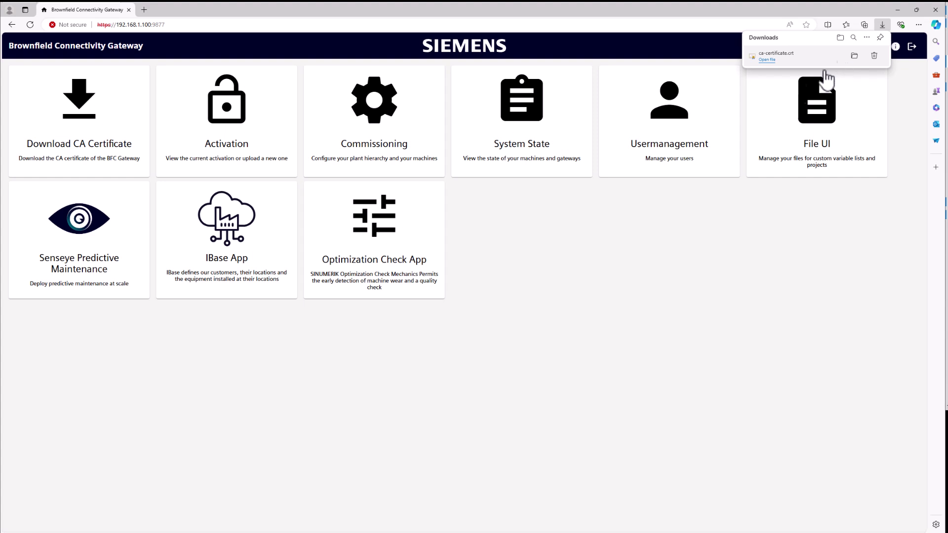
{"action": "left_click", "coordinate": [224, 99]}
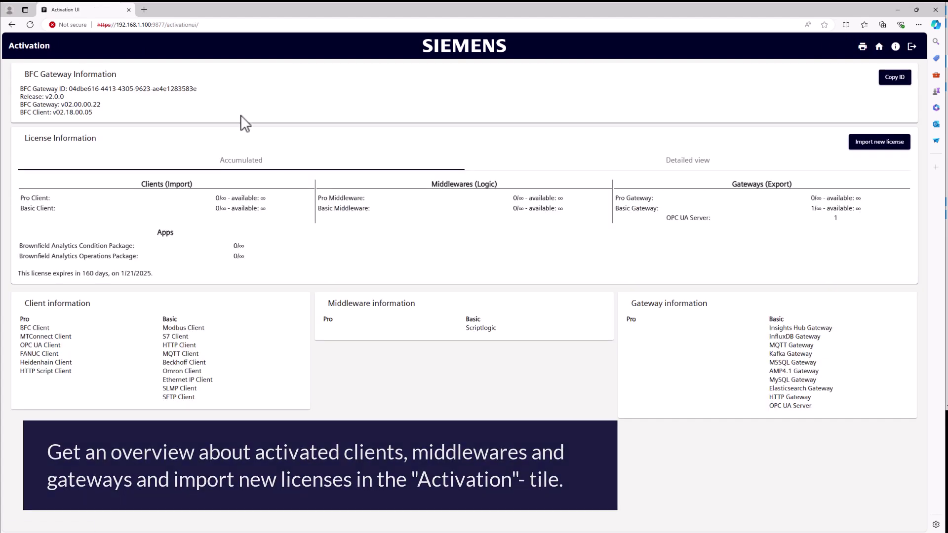
{"action": "left_click", "coordinate": [879, 46]}
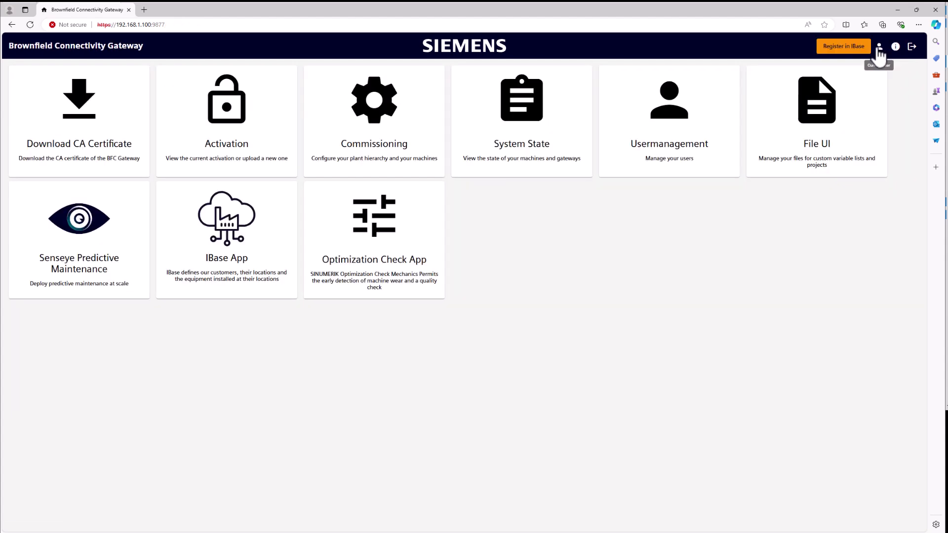
{"action": "left_click", "coordinate": [380, 118]}
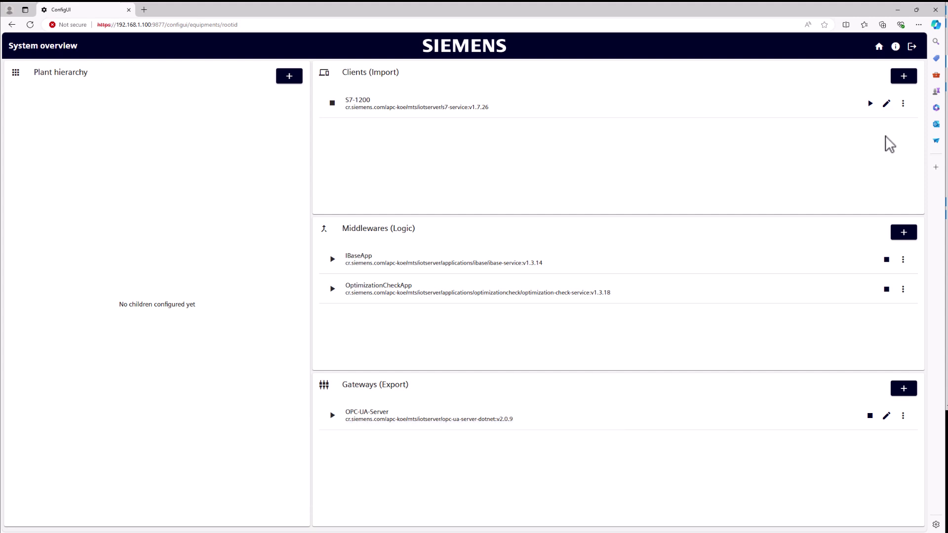
{"action": "left_click", "coordinate": [879, 46]}
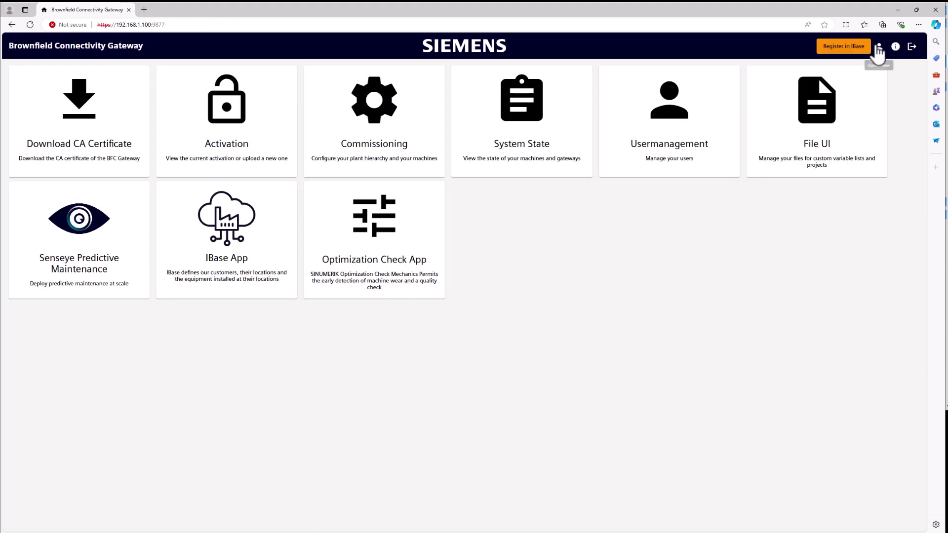
{"action": "left_click", "coordinate": [523, 127]}
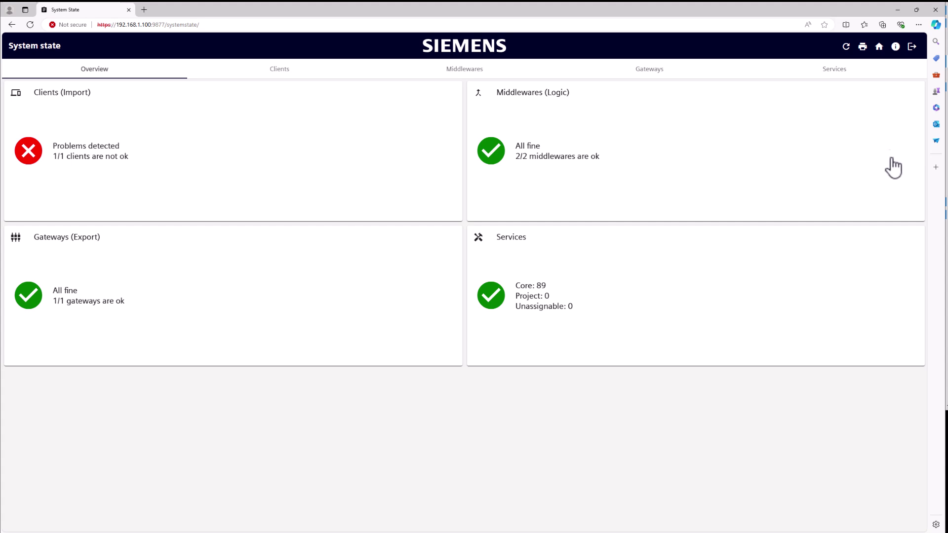
{"action": "left_click", "coordinate": [878, 50]}
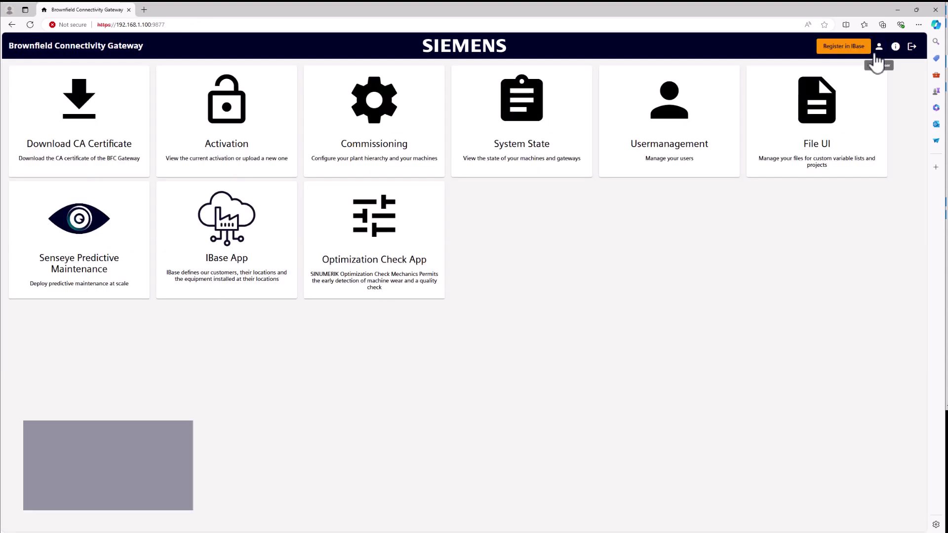
{"action": "left_click", "coordinate": [685, 140]}
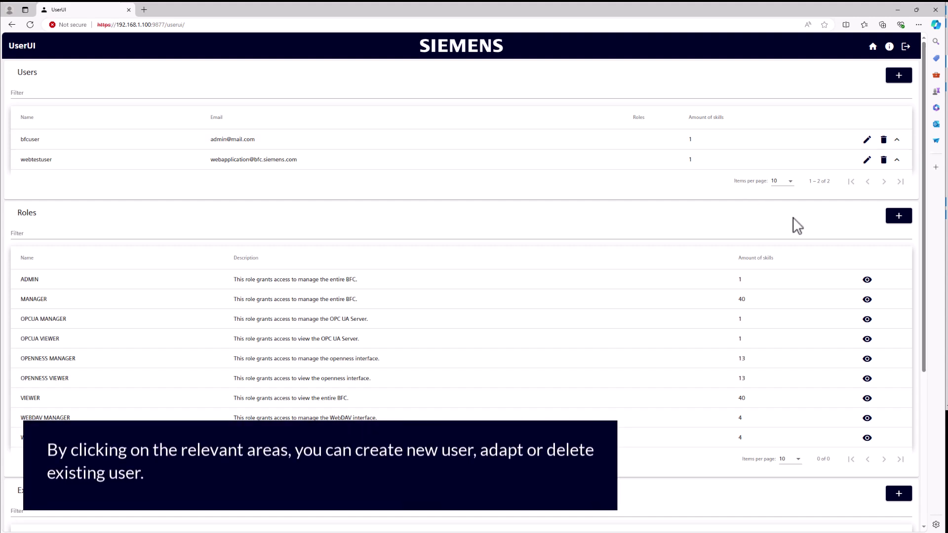
{"action": "scroll", "coordinate": [792, 218], "scroll_direction": "down", "scroll_amount": 1}
{"action": "scroll", "coordinate": [792, 218], "scroll_direction": "down", "scroll_amount": 2}
{"action": "scroll", "coordinate": [793, 218], "scroll_direction": "down", "scroll_amount": 2}
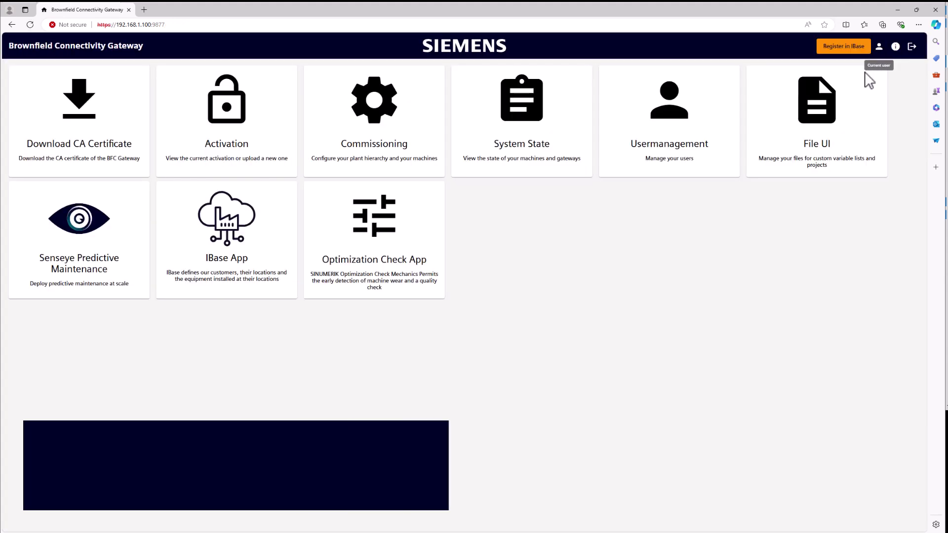
{"action": "left_click", "coordinate": [814, 143]}
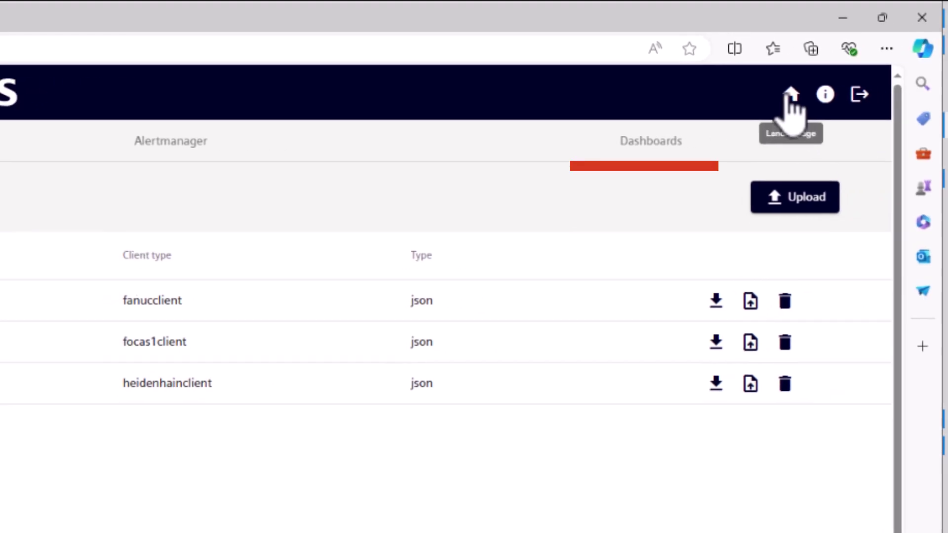
{"action": "left_click", "coordinate": [789, 95]}
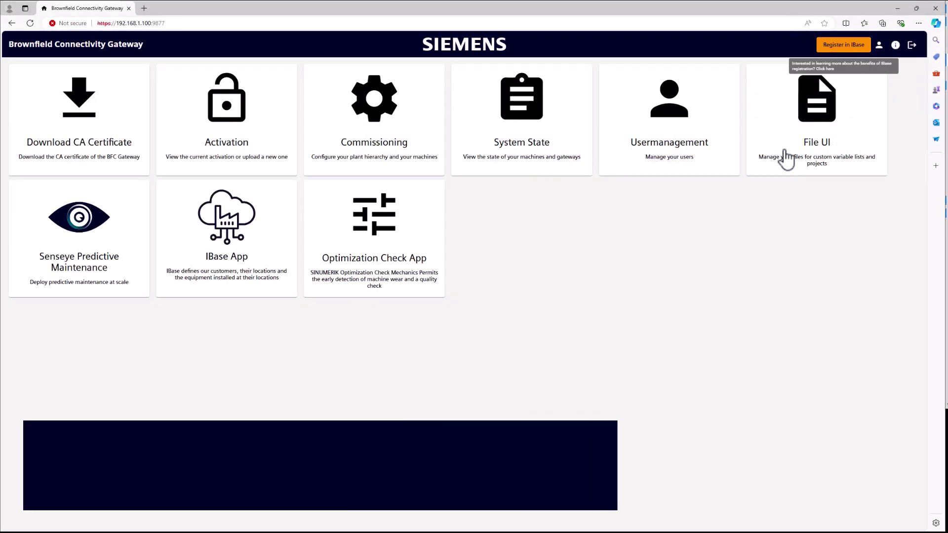
{"action": "left_click", "coordinate": [104, 250]}
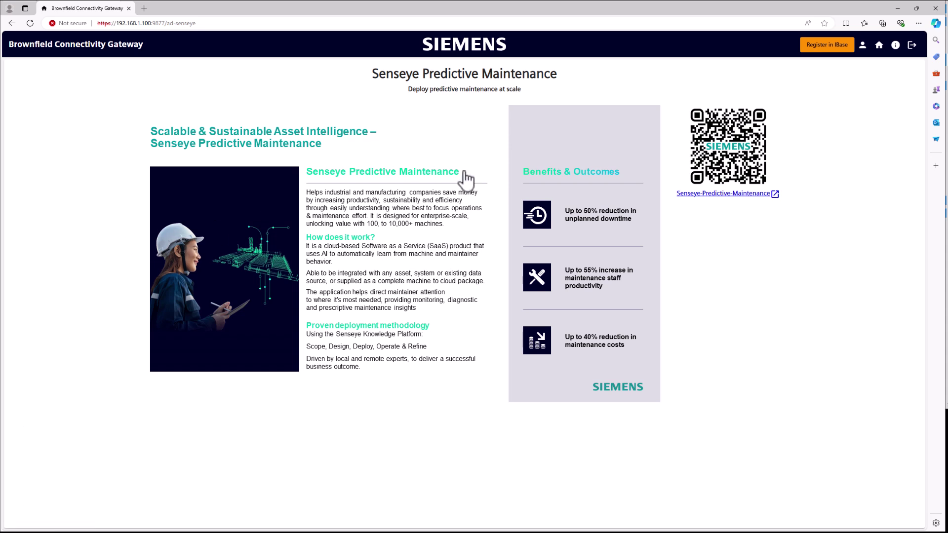
{"action": "left_click", "coordinate": [879, 46]}
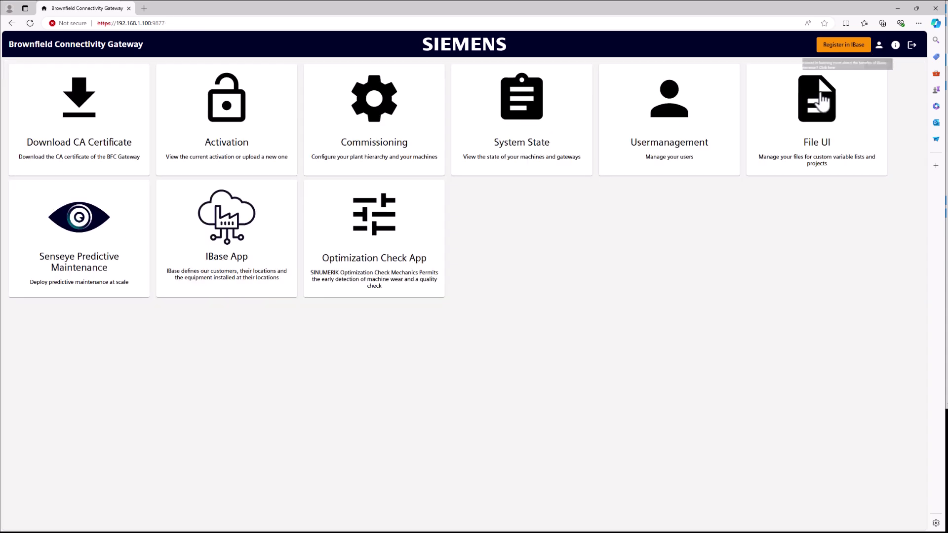
{"action": "left_click", "coordinate": [269, 233]}
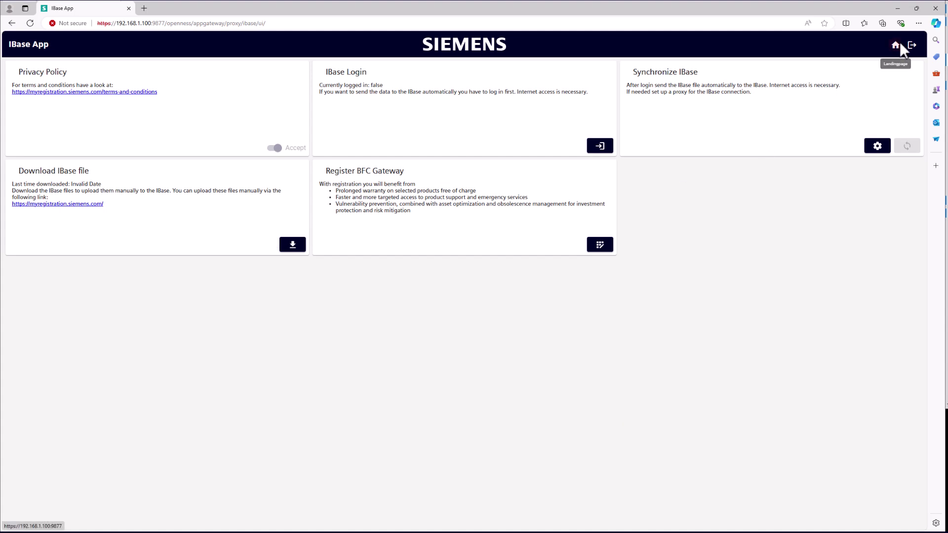
{"action": "left_click", "coordinate": [899, 42]}
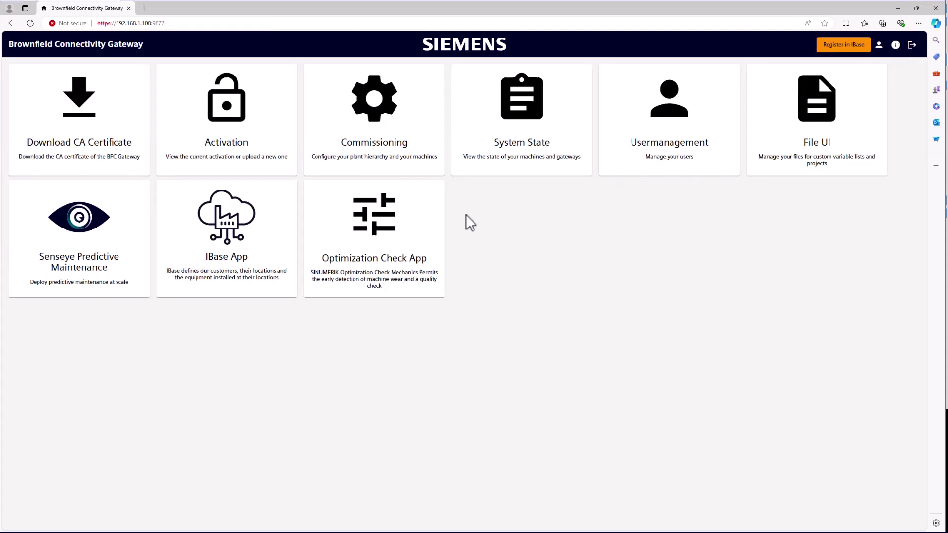
{"action": "left_click", "coordinate": [404, 226]}
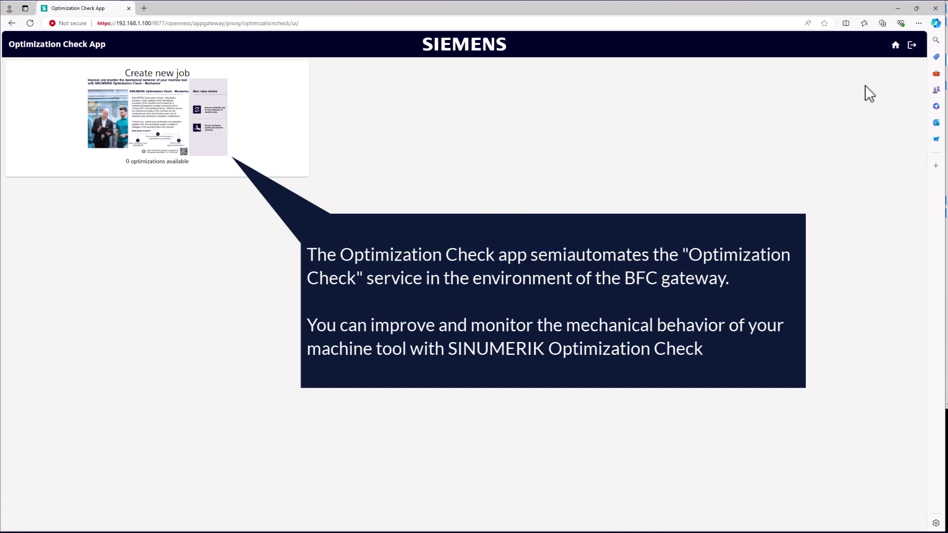
{"action": "left_click", "coordinate": [895, 46]}
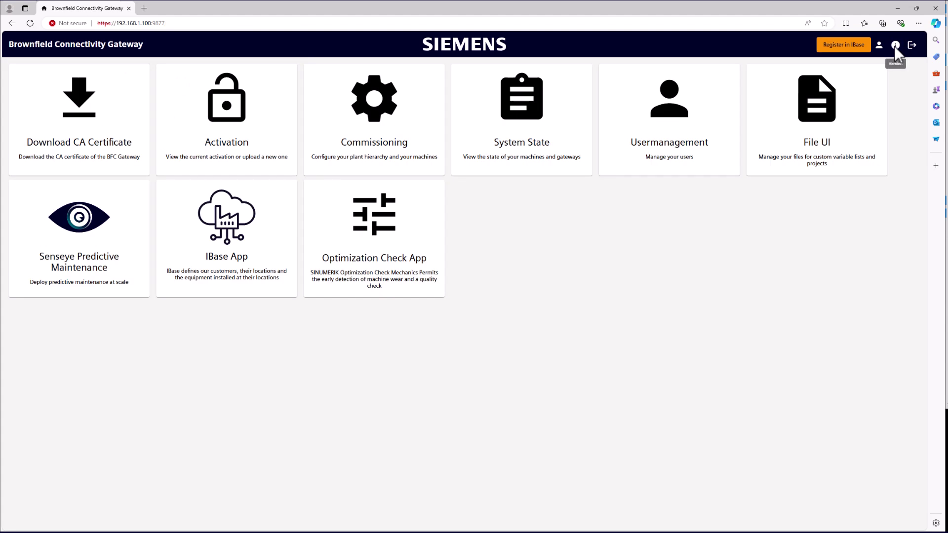